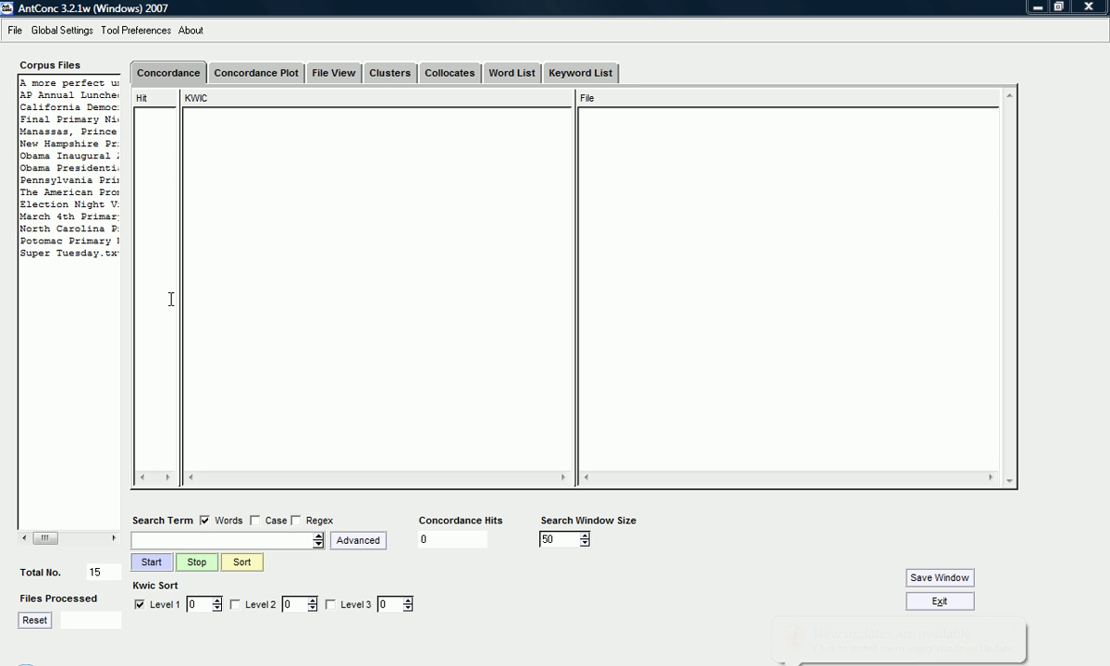
Step: Open the Word List tool preferences and apply them
{"action": "left_click", "coordinate": [139, 31]}
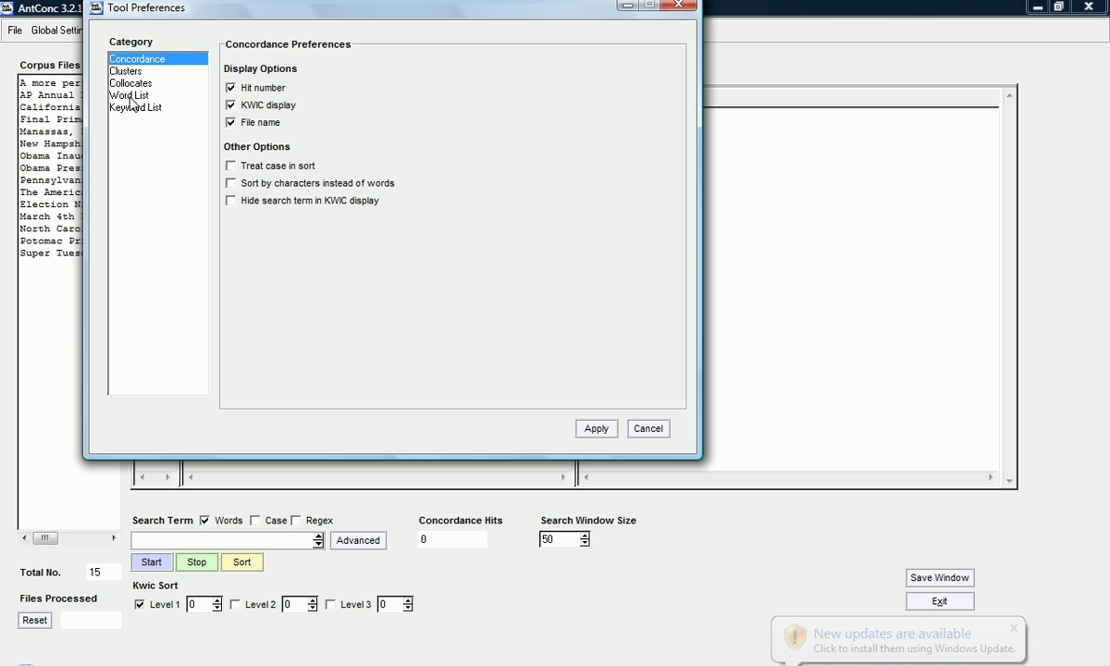
{"action": "left_click", "coordinate": [133, 98]}
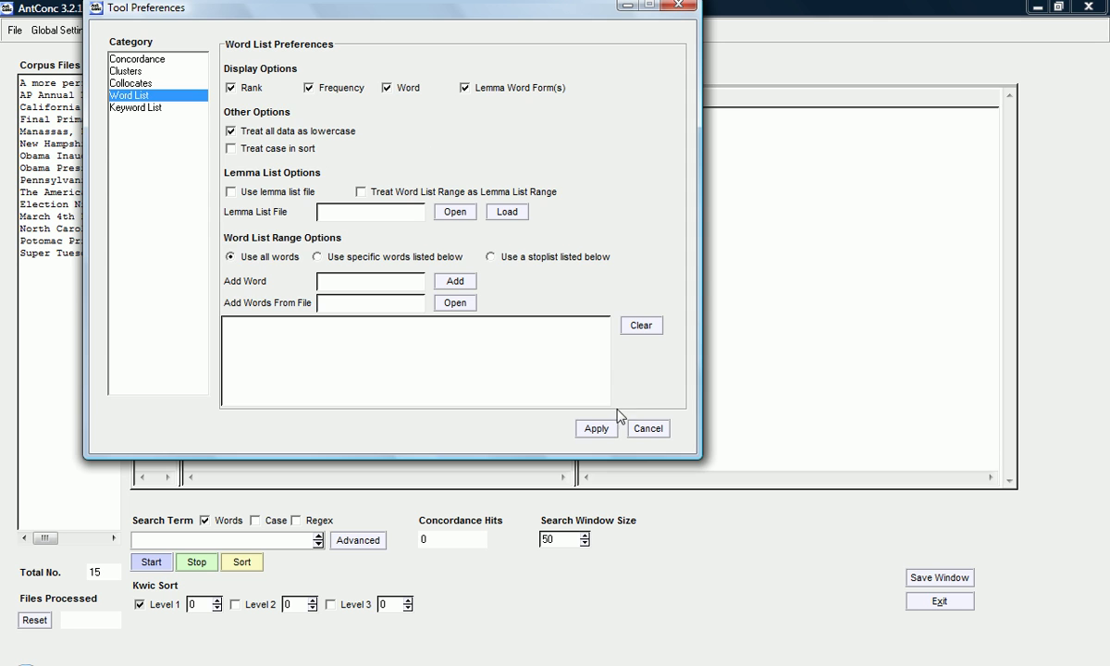
{"action": "left_click", "coordinate": [597, 428]}
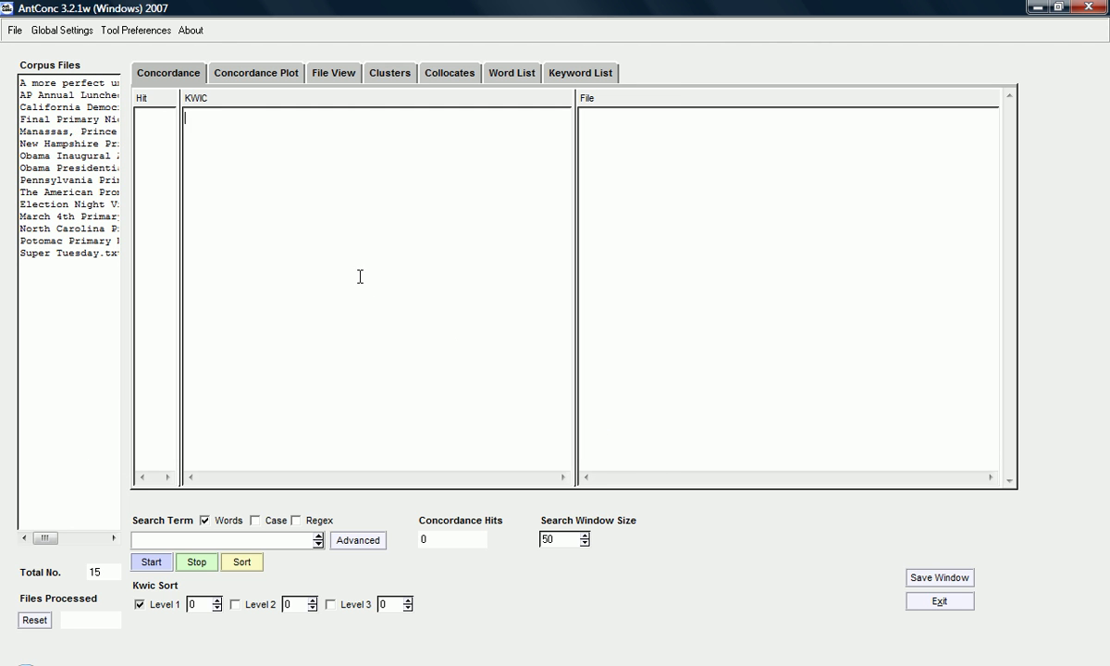
Step: In the Keyword List preferences, tick 'Treat all data as lowercase'
{"action": "left_click", "coordinate": [136, 30]}
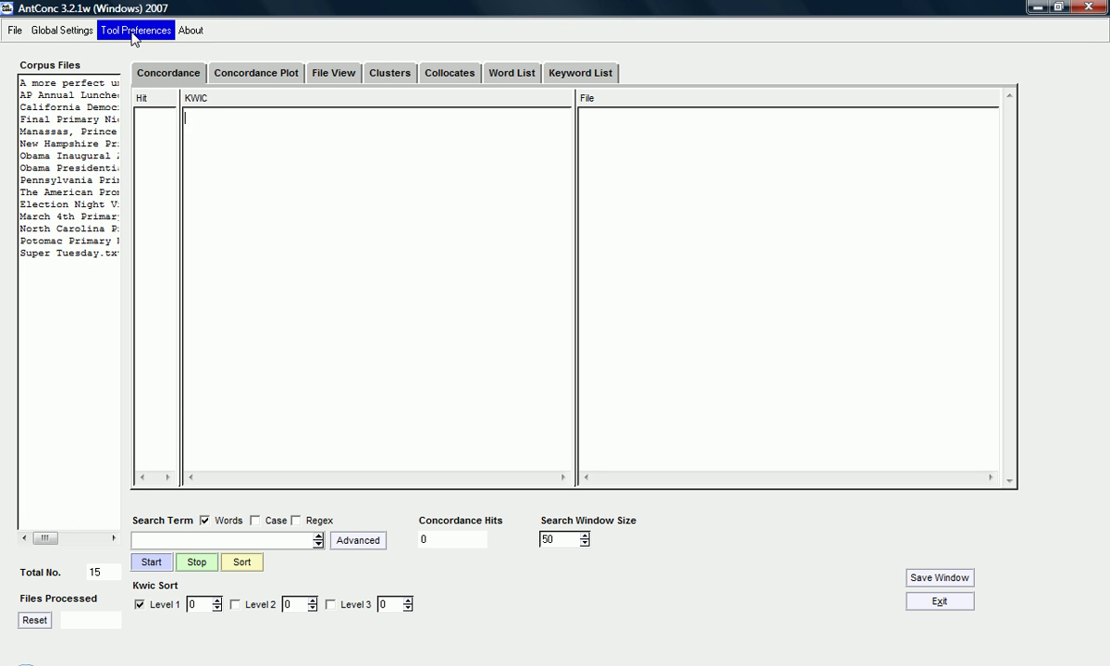
{"action": "left_click", "coordinate": [133, 34]}
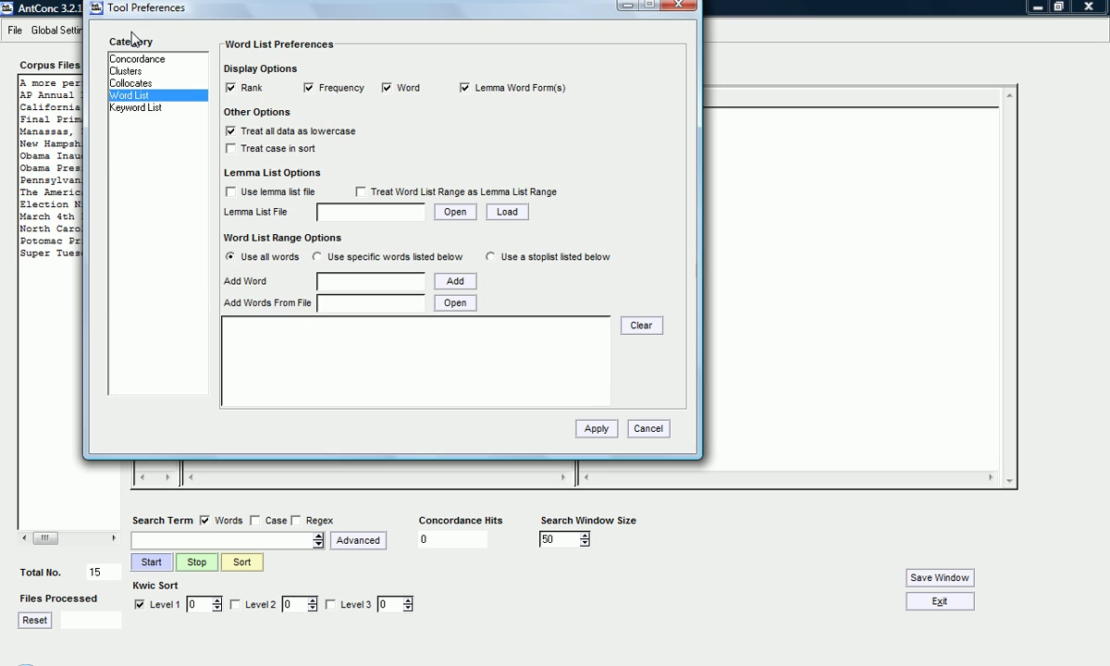
{"action": "left_click", "coordinate": [150, 108]}
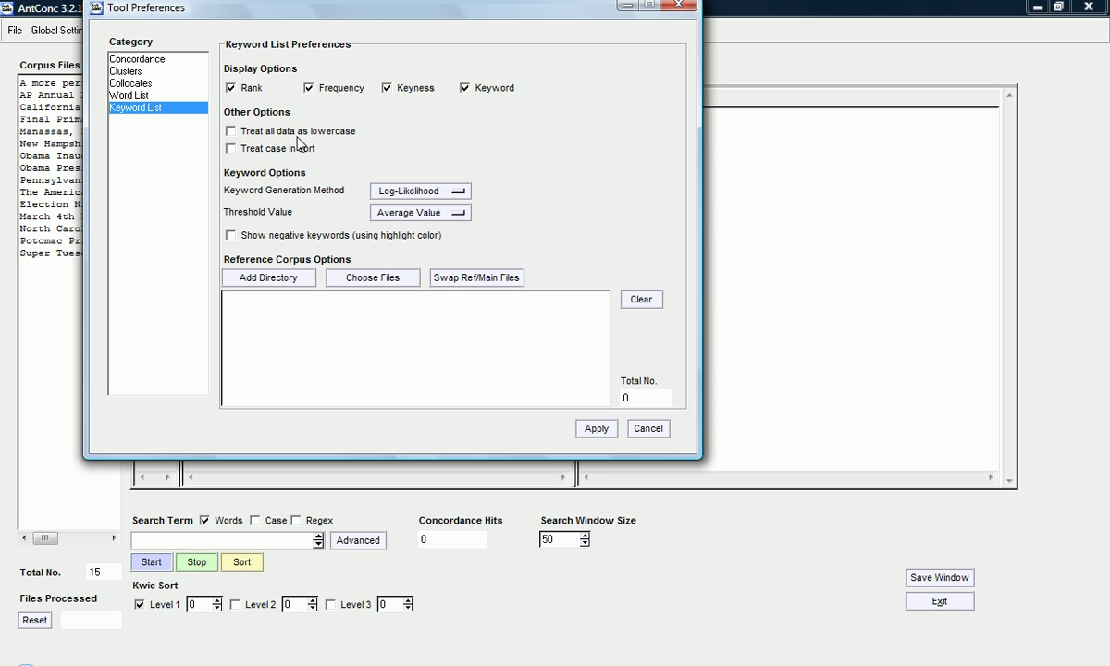
{"action": "left_click", "coordinate": [230, 131]}
Step: Browse to D: Corpora > ICAME > TEXTS > FROWN_nocodes and select FROWN_A through FROWN_R
{"action": "left_click", "coordinate": [373, 278]}
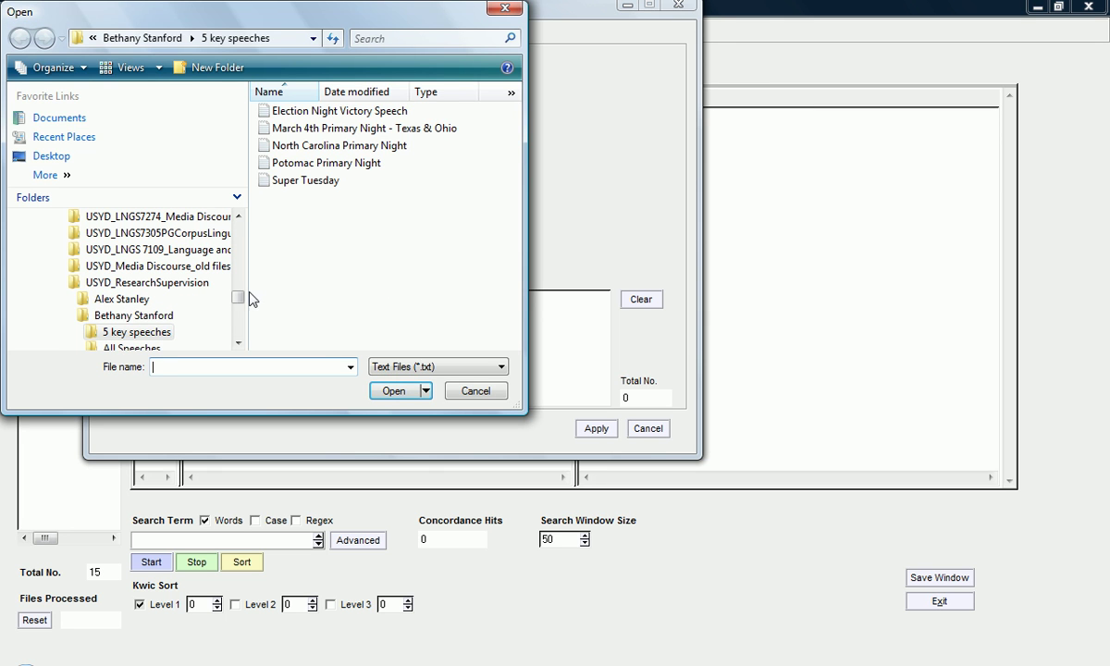
{"action": "left_click_drag", "start_coordinate": [240, 292], "coordinate": [252, 233]}
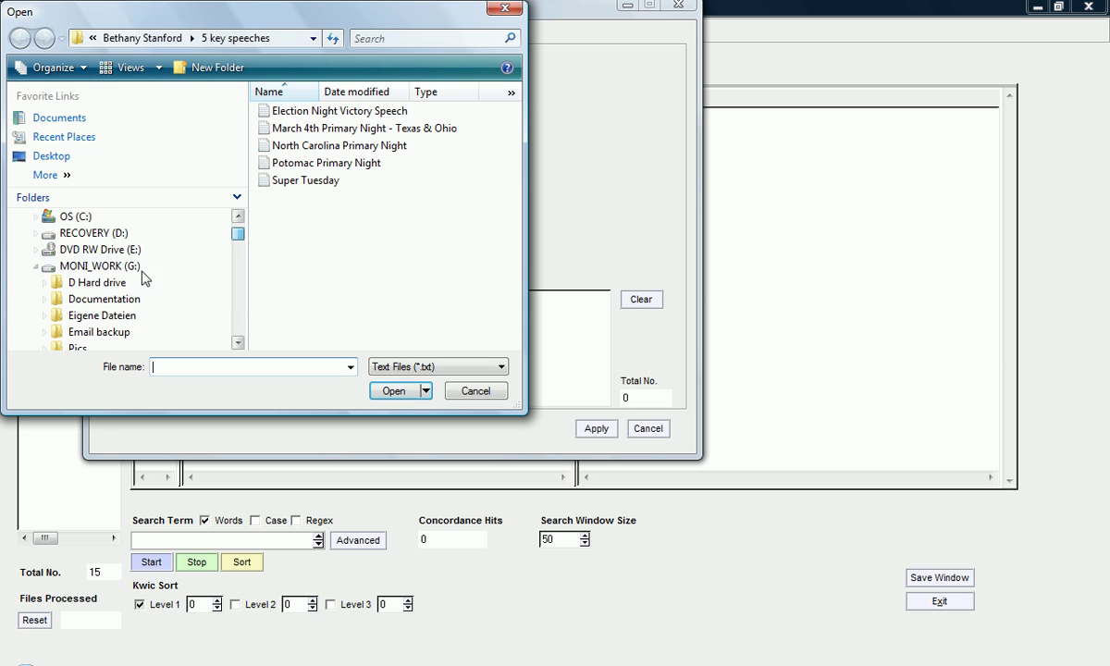
{"action": "left_click", "coordinate": [93, 282]}
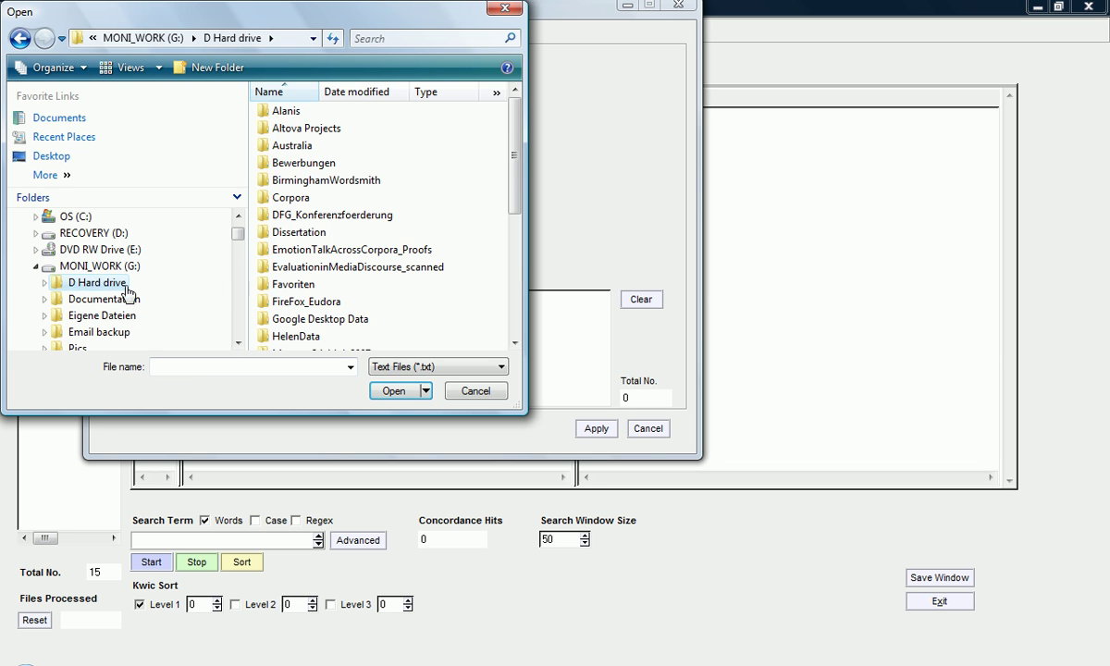
{"action": "double_click", "coordinate": [294, 198]}
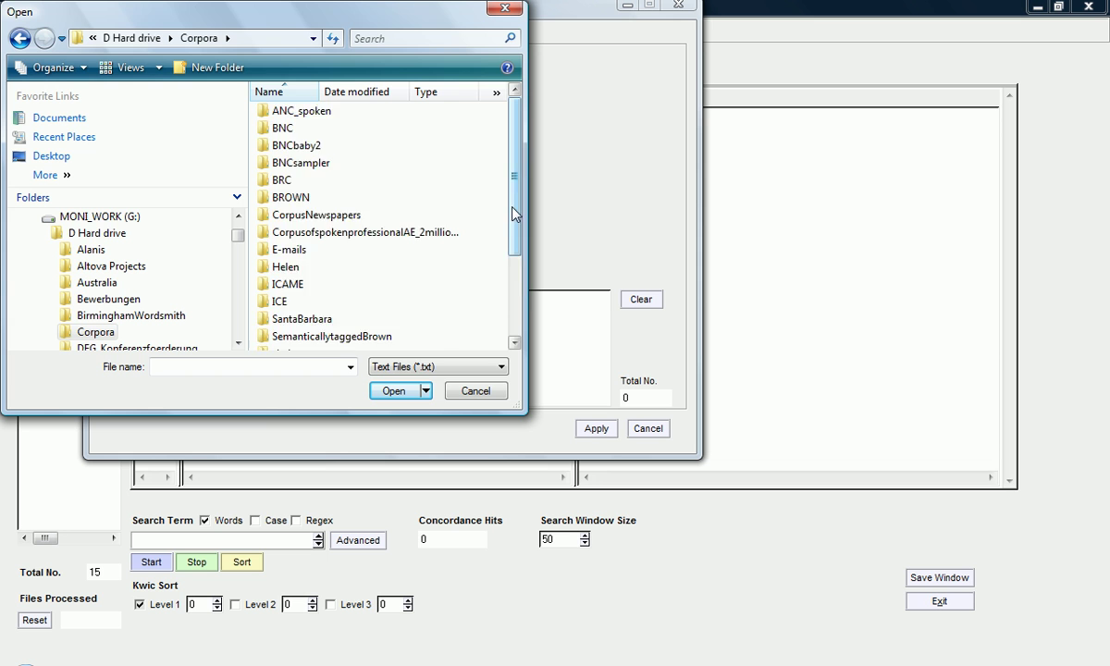
{"action": "left_click_drag", "start_coordinate": [515, 214], "coordinate": [513, 261]}
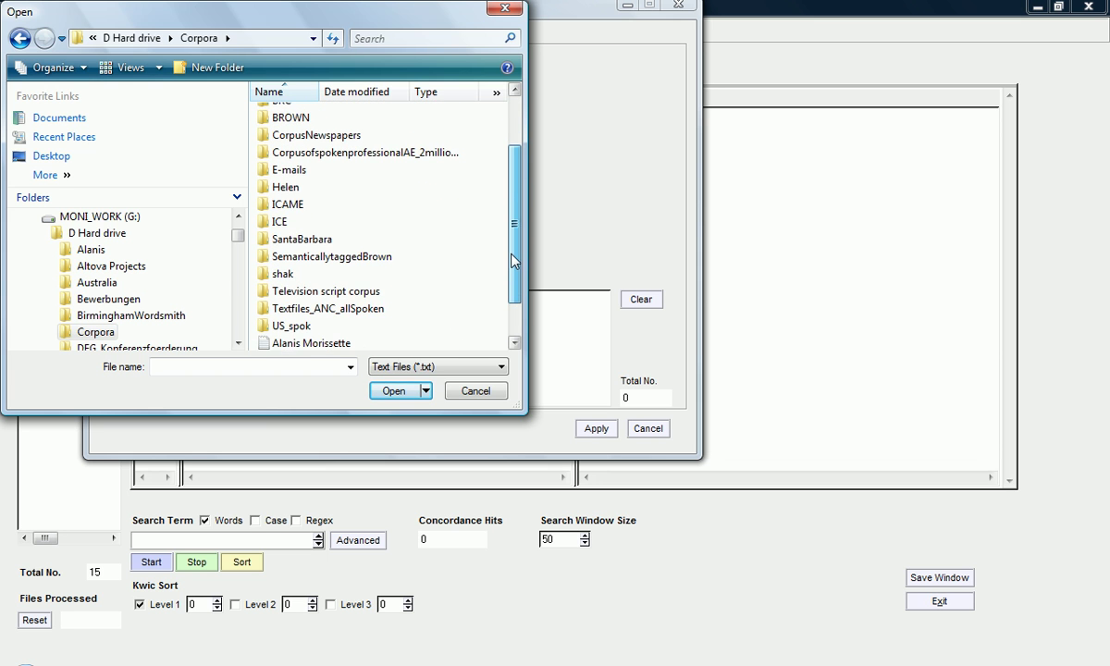
{"action": "double_click", "coordinate": [294, 212]}
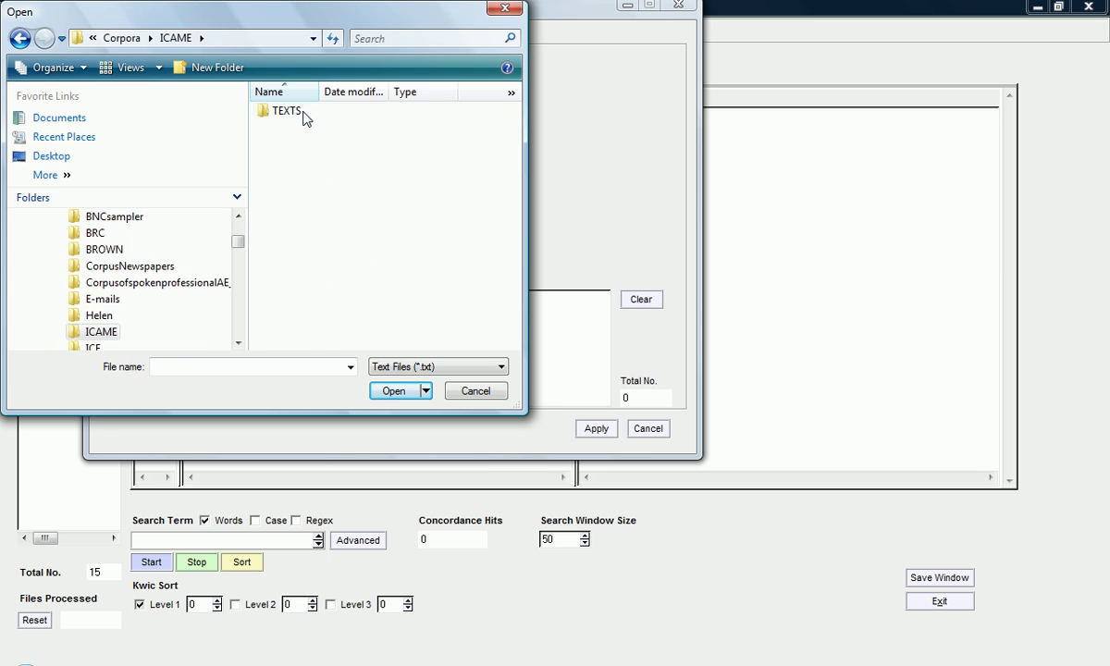
{"action": "double_click", "coordinate": [303, 114]}
{"action": "double_click", "coordinate": [321, 268]}
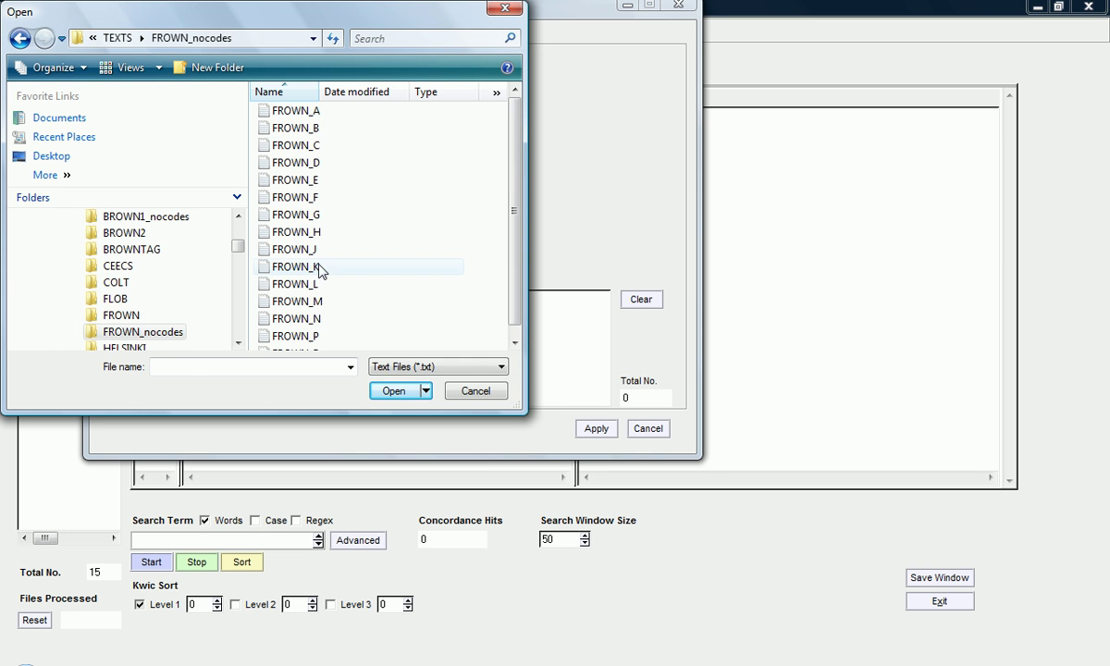
{"action": "left_click", "coordinate": [308, 112]}
{"action": "key", "text": "shift+Down"}
{"action": "key", "text": "shift+Down"}
{"action": "key", "text": "shift+Down"}
{"action": "key", "text": "shift+Down"}
{"action": "key", "text": "shift+Down"}
{"action": "key", "text": "shift+Down"}
{"action": "key", "text": "shift+Down"}
{"action": "key", "text": "shift+Down"}
{"action": "key", "text": "shift+Down"}
{"action": "key", "text": "shift+Down"}
{"action": "key", "text": "shift+Down"}
{"action": "key", "text": "shift+Down"}
{"action": "key", "text": "shift+Down"}
{"action": "key", "text": "shift+Down"}
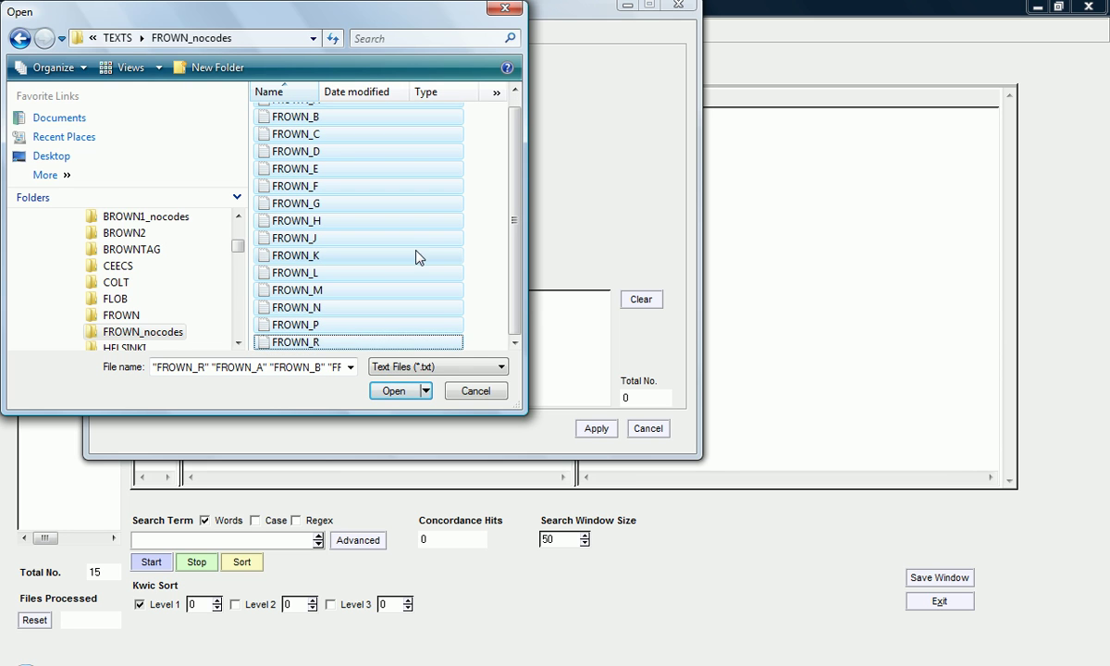
Step: Load the 15 selected FROWN files as reference corpus and apply the keyword settings
{"action": "left_click", "coordinate": [396, 392]}
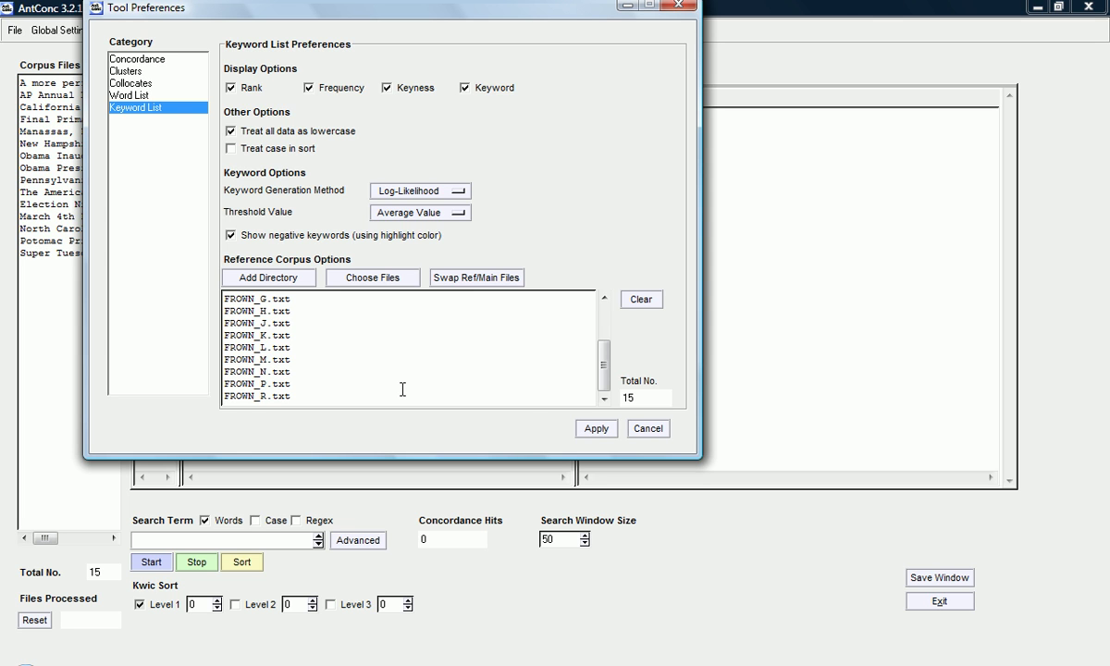
{"action": "left_click", "coordinate": [597, 430]}
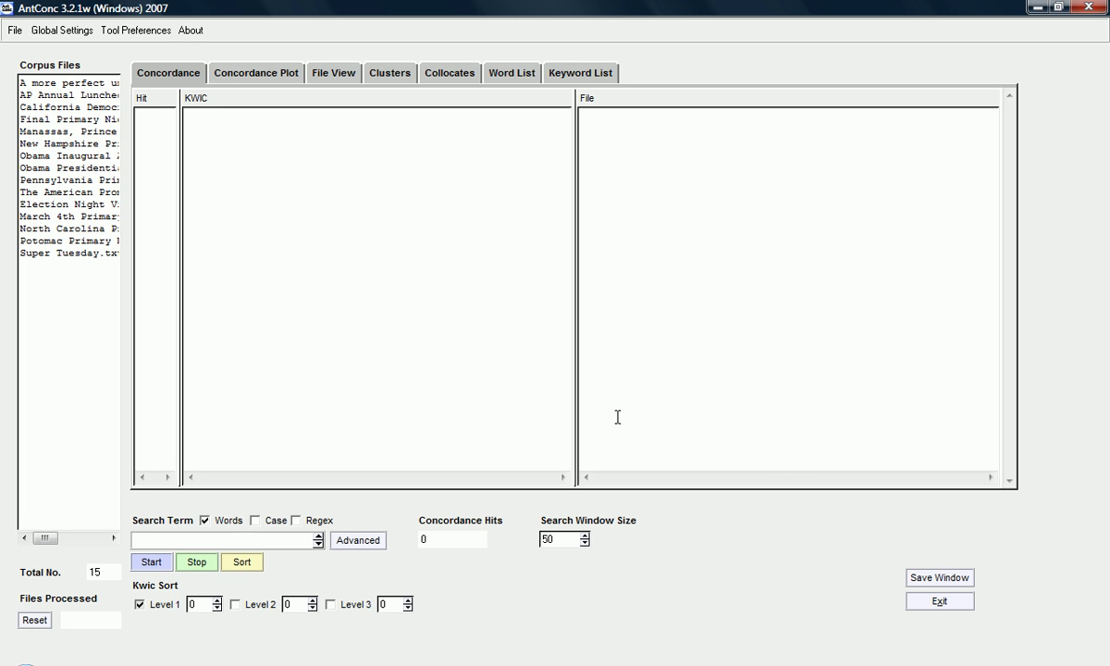
Step: Generate the Keyword List against FROWN, building the word list first when prompted
{"action": "left_click", "coordinate": [587, 74]}
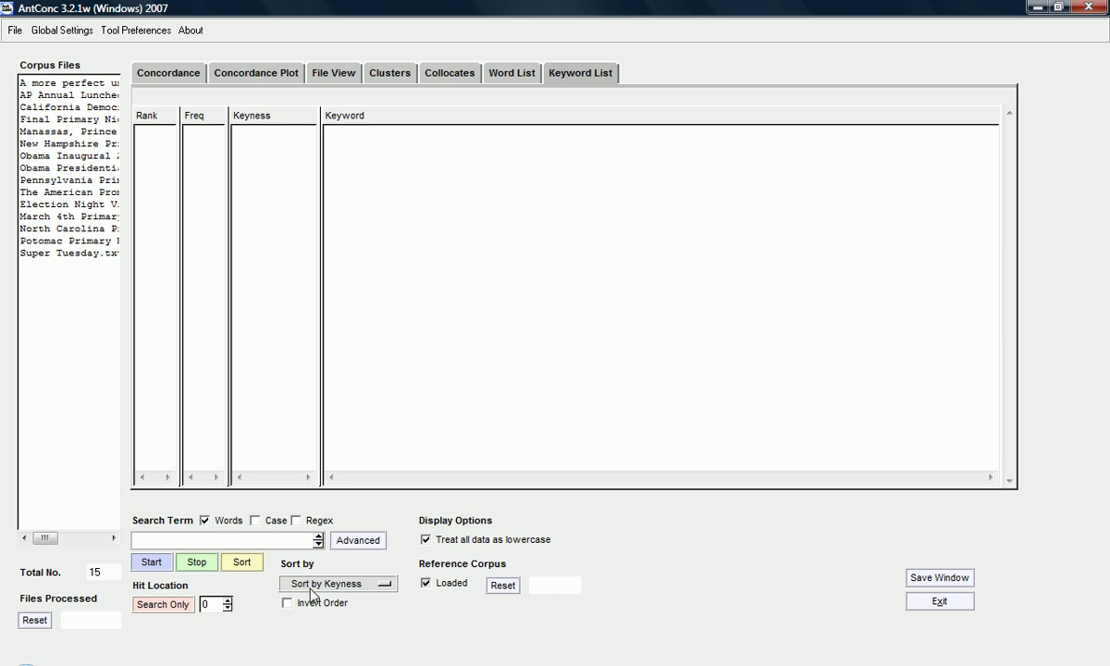
{"action": "left_click", "coordinate": [148, 564]}
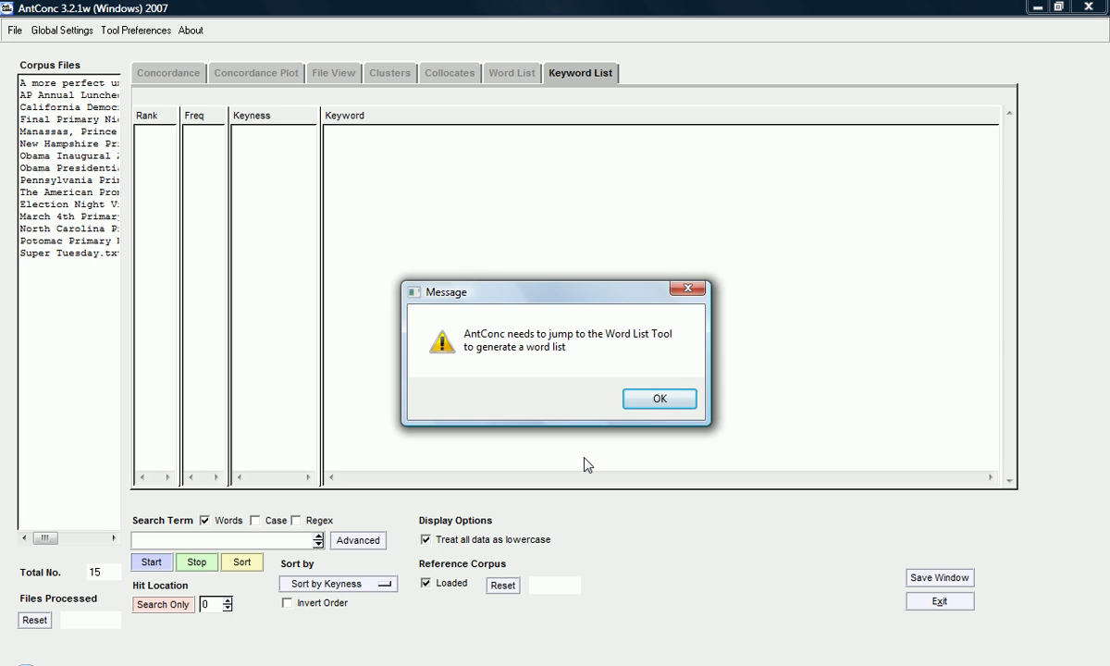
{"action": "left_click", "coordinate": [685, 405]}
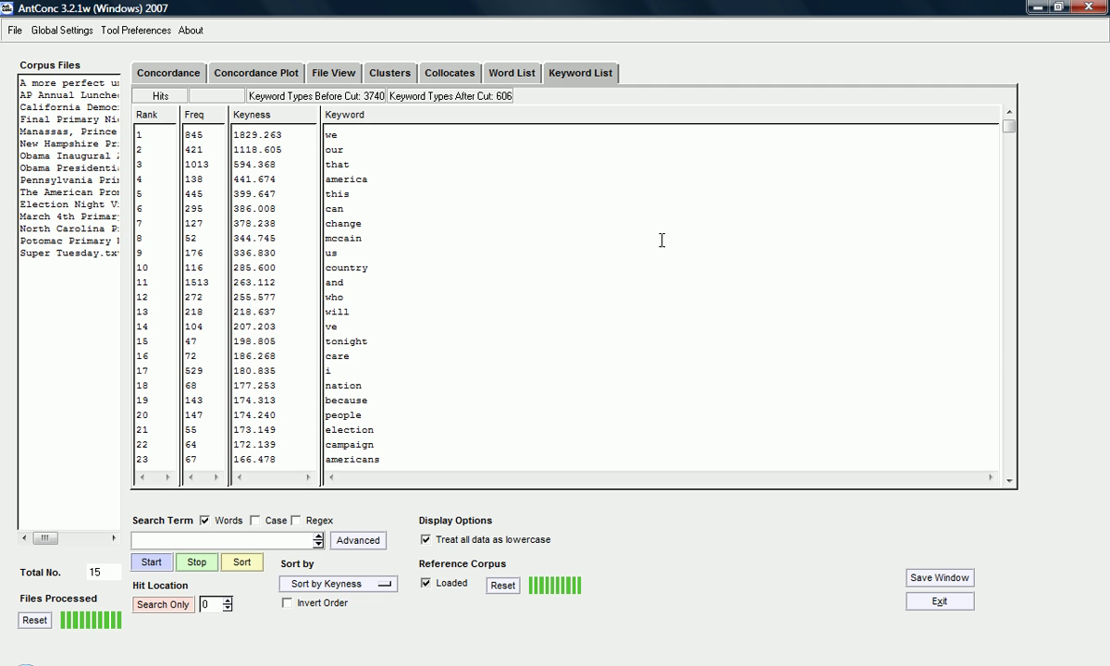
{"action": "left_click_drag", "start_coordinate": [1006, 134], "coordinate": [1025, 400]}
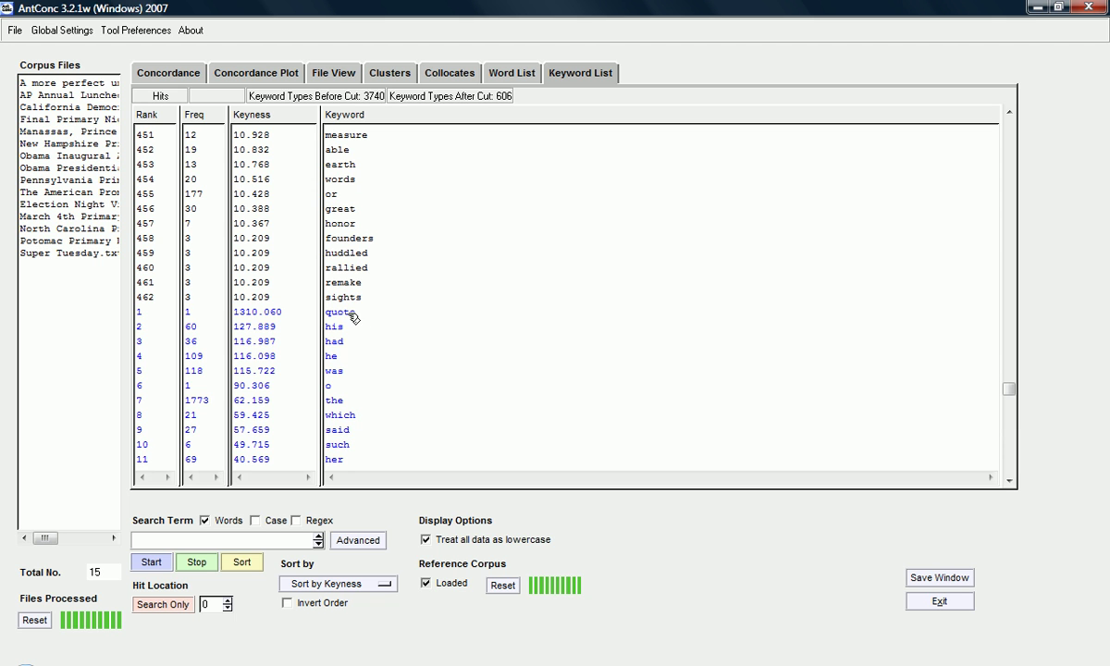
{"action": "left_click_drag", "start_coordinate": [1008, 388], "coordinate": [988, 129]}
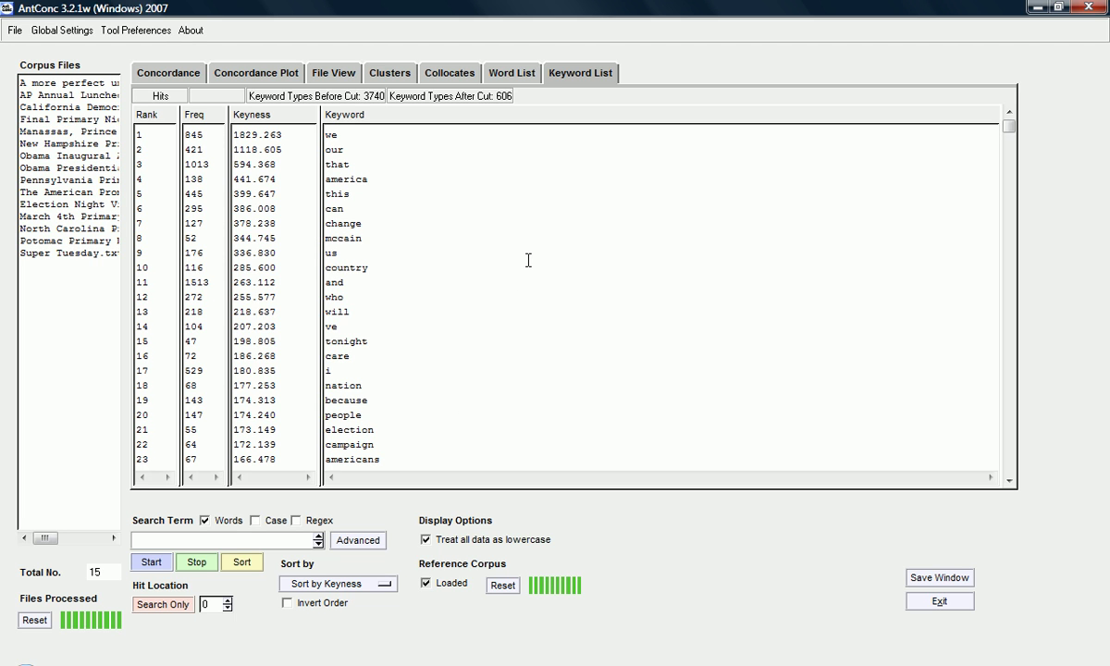
Step: Show concordance lines for the keyword 'can', then for 'country' (116 hits)
{"action": "left_click", "coordinate": [341, 210]}
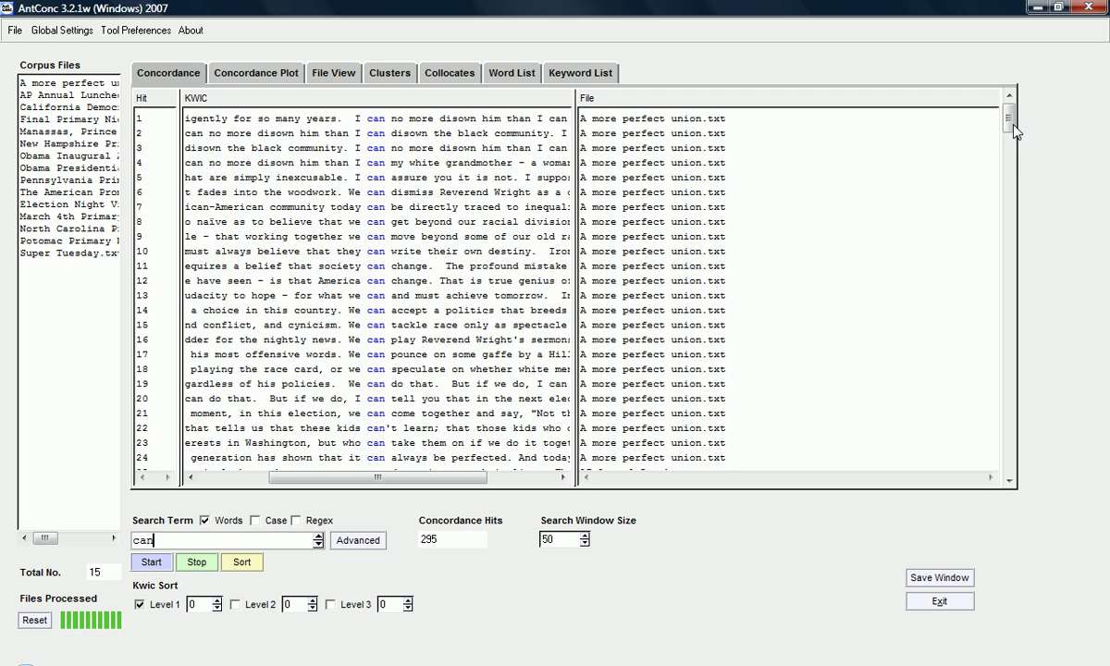
{"action": "left_click_drag", "start_coordinate": [1009, 118], "coordinate": [1009, 256]}
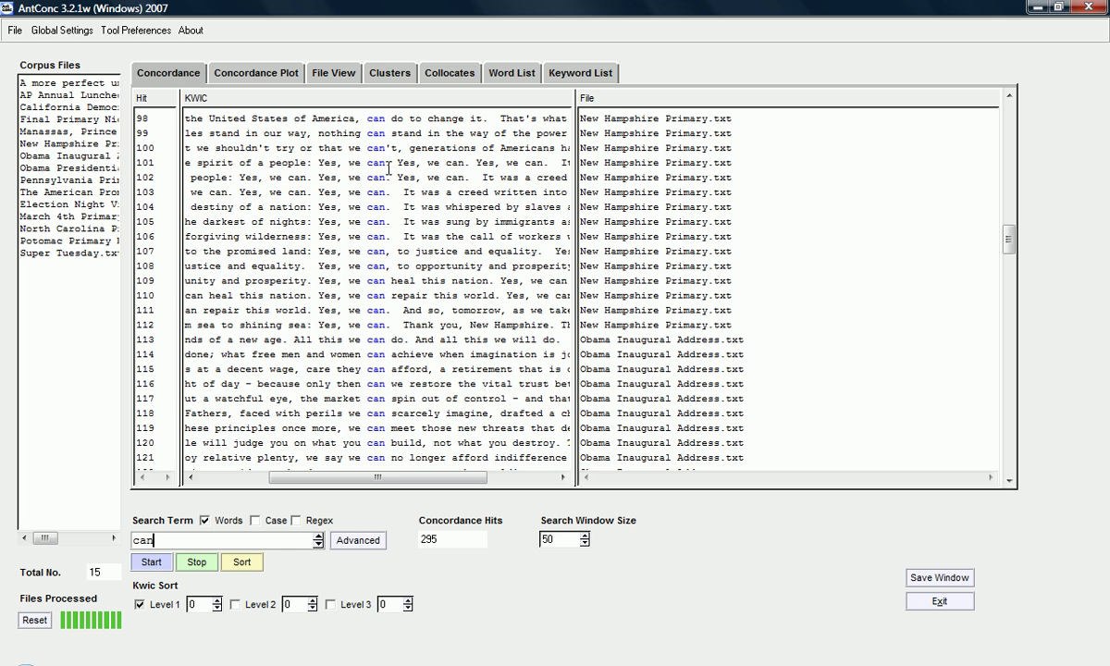
{"action": "left_click", "coordinate": [546, 73]}
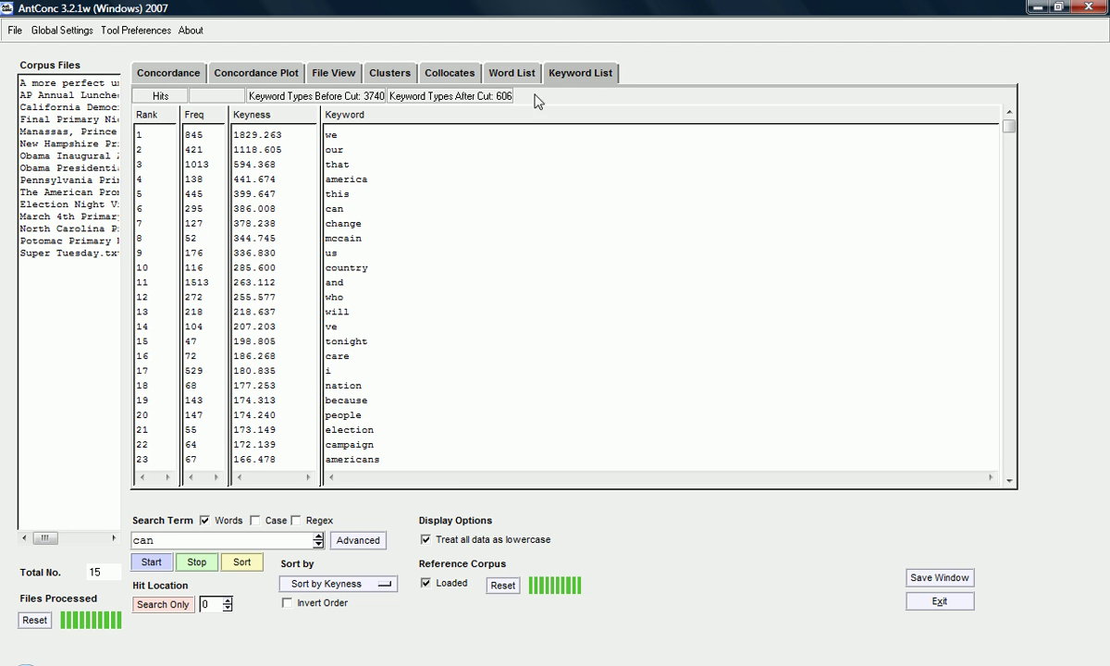
{"action": "left_click", "coordinate": [368, 271]}
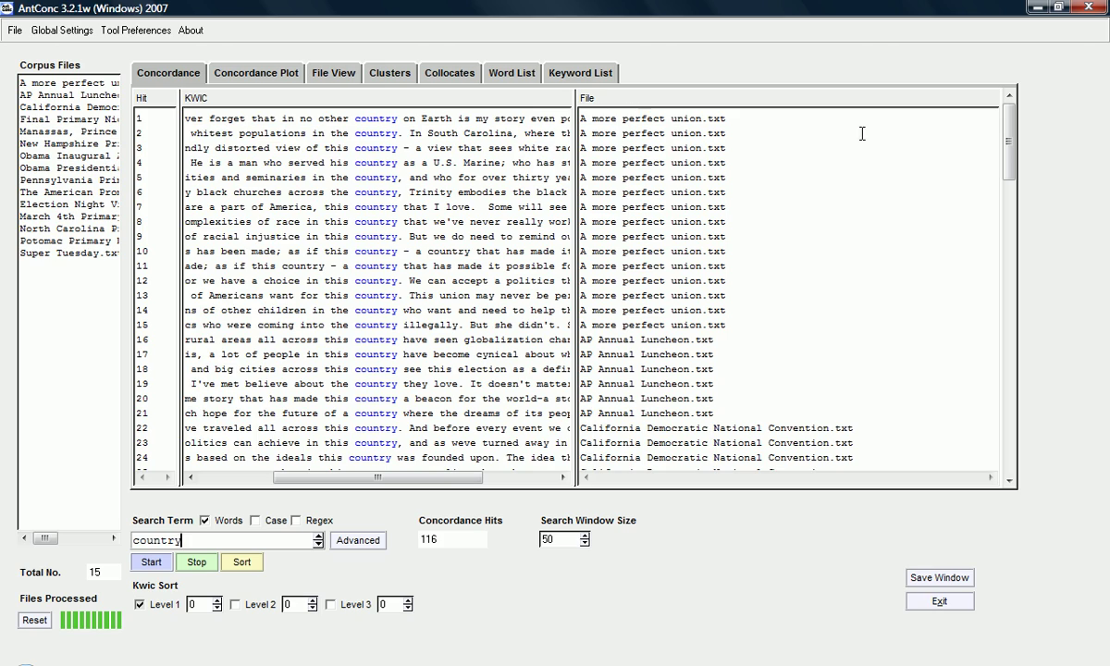
{"action": "left_click_drag", "start_coordinate": [1010, 141], "coordinate": [986, 129]}
Step: View the Concordance Plot of 'country' across the speeches, then return to the Keyword List
{"action": "left_click", "coordinate": [245, 76]}
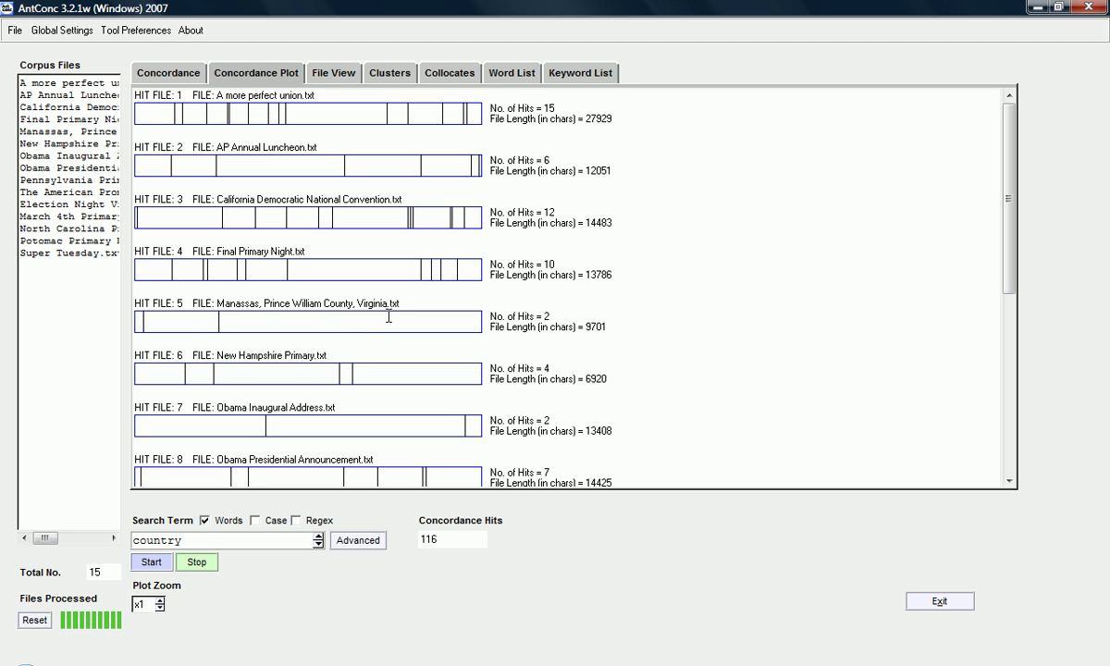
{"action": "left_click", "coordinate": [583, 74]}
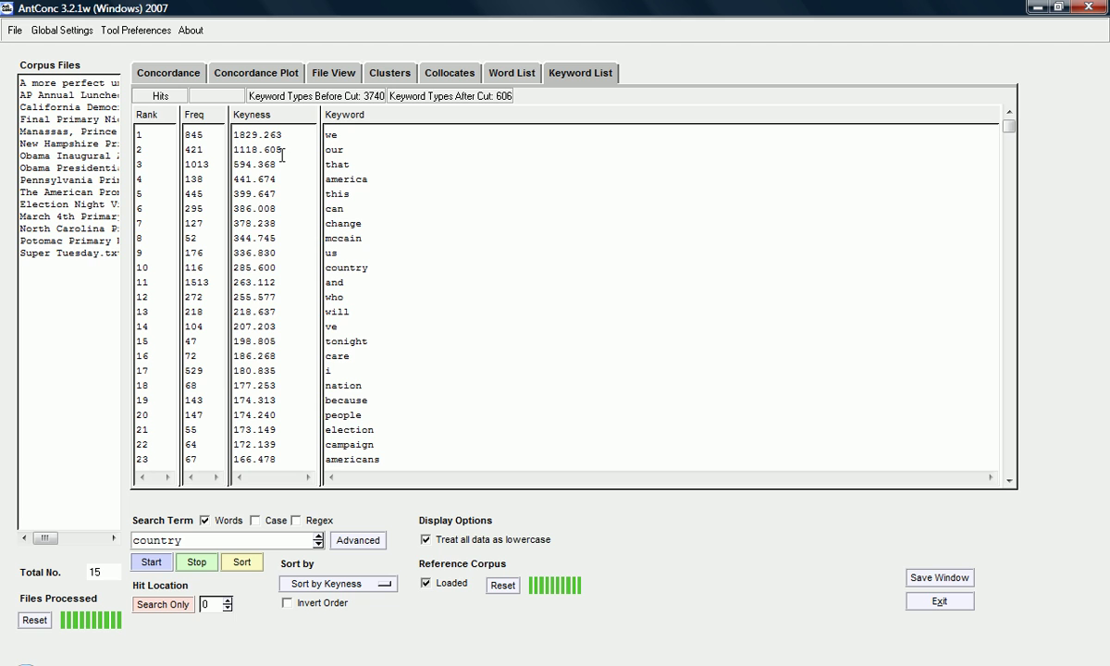
Step: Sort the keyword list by frequency, putting 'and' (1513) first
{"action": "left_click", "coordinate": [384, 584]}
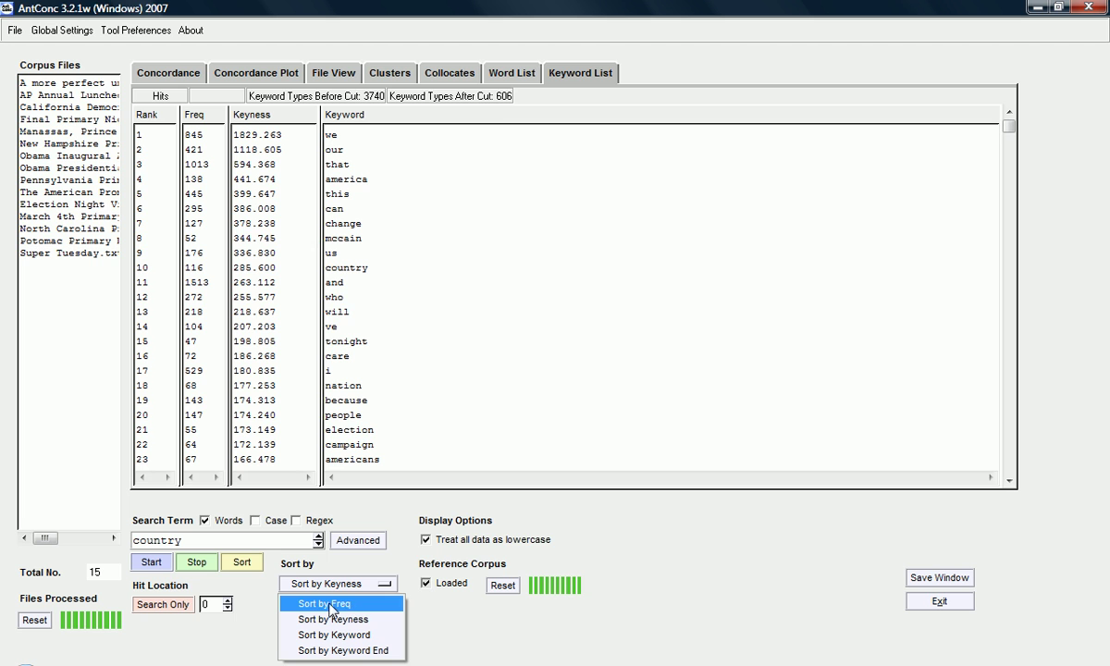
{"action": "left_click", "coordinate": [296, 607]}
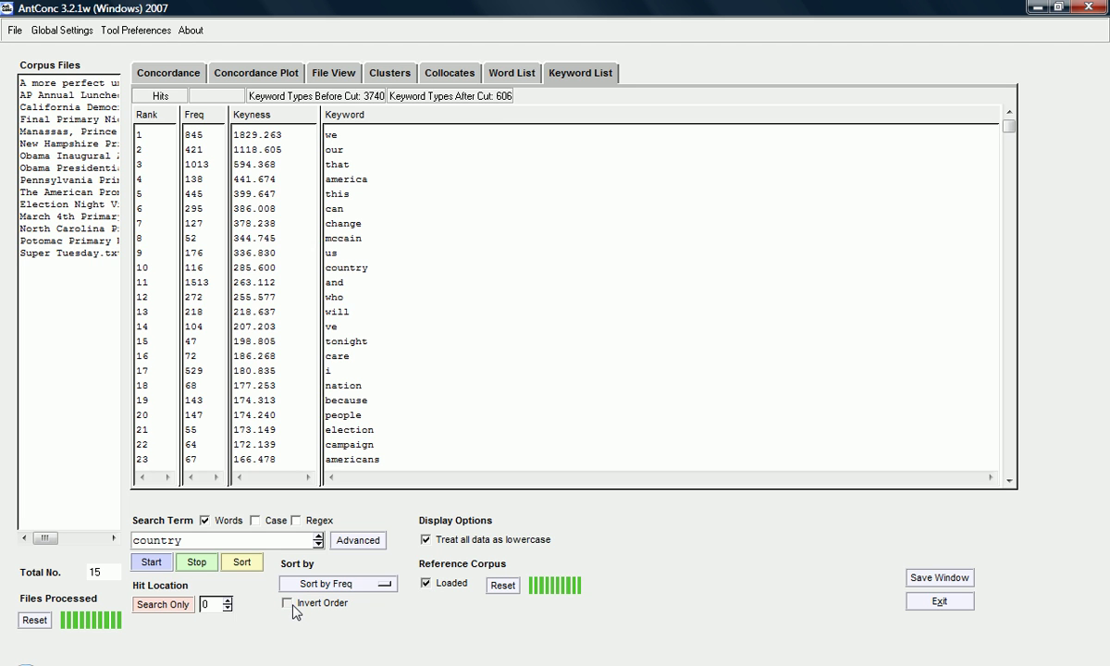
{"action": "left_click", "coordinate": [241, 562]}
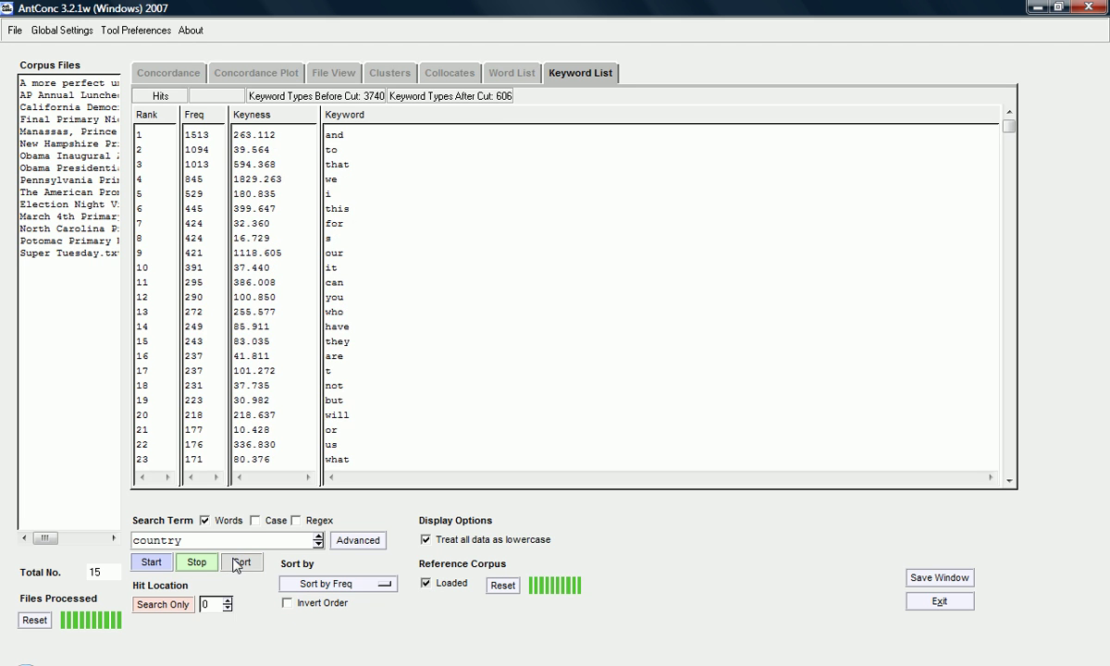